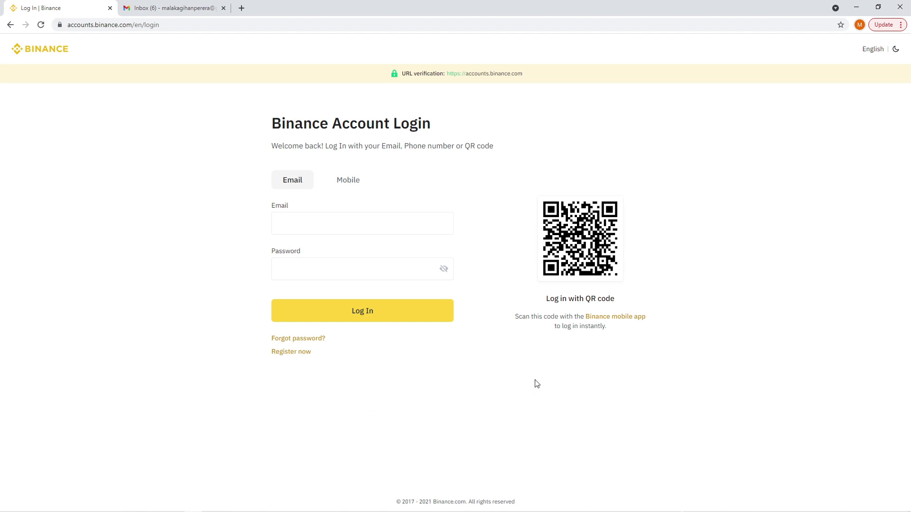
Switch from the login form to the Create Binance Account form and focus the Email field
left_click(300, 355)
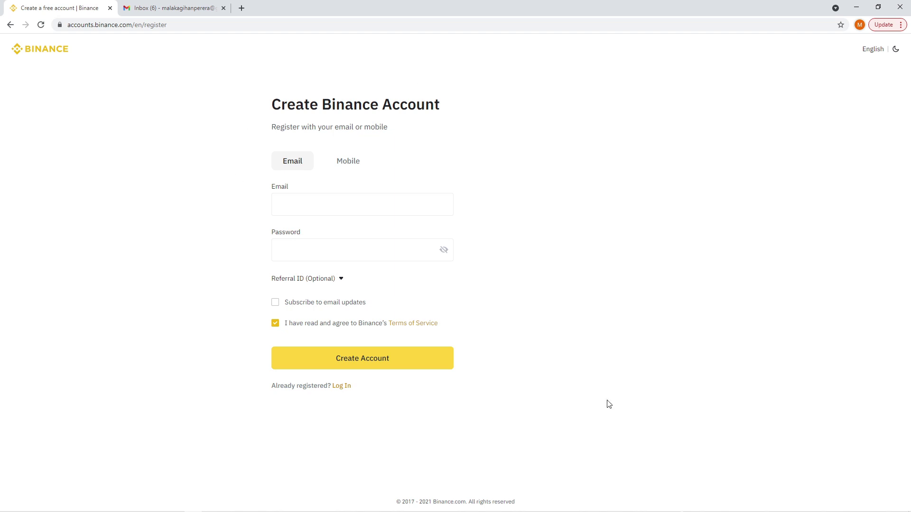
left_click(310, 201)
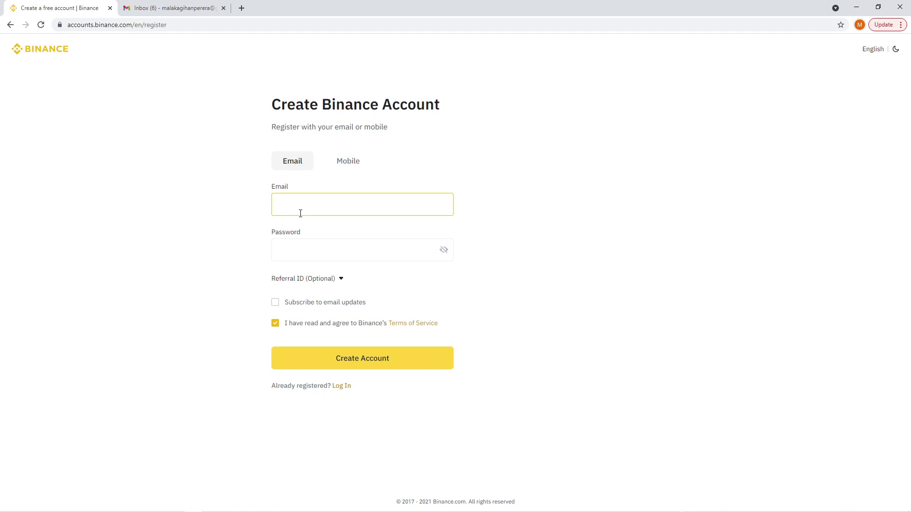
Paste the account email and enter a valid password, retyping it after a mistake
key("ctrl+v")
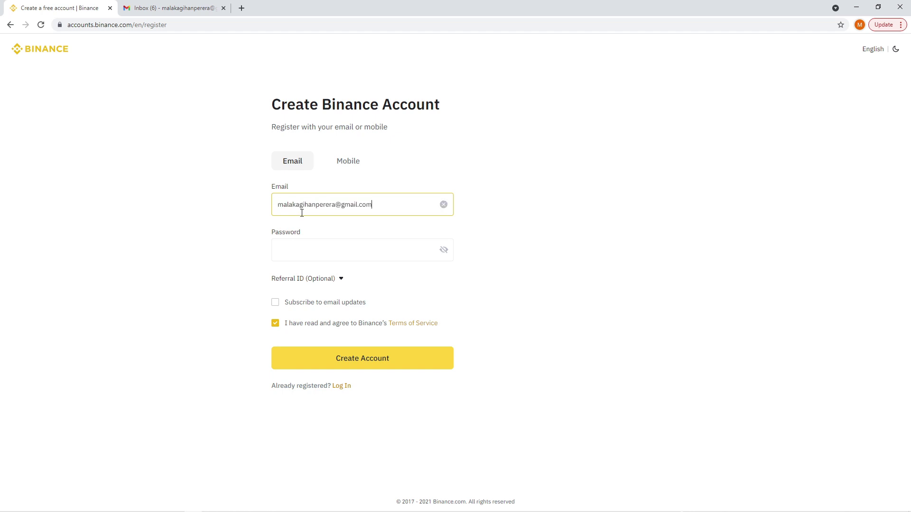
left_click(334, 250)
left_click(279, 211)
left_click(332, 246)
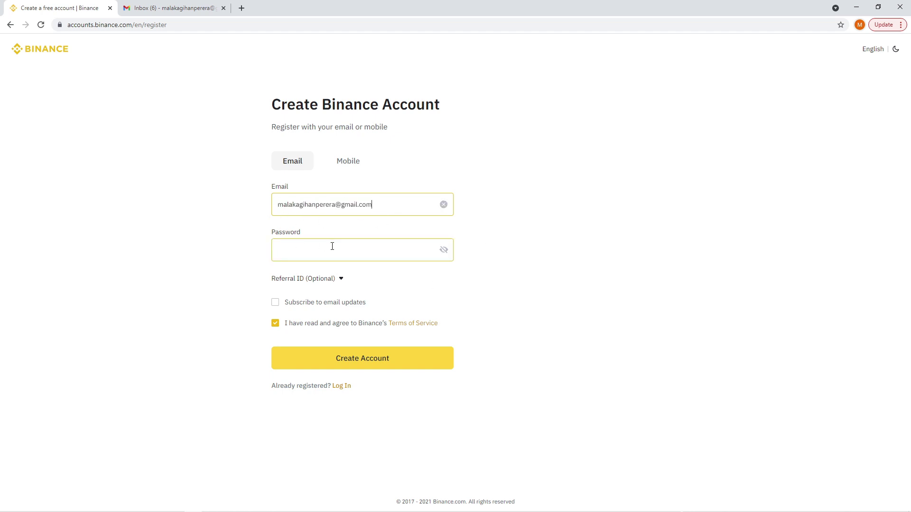
left_click(332, 246)
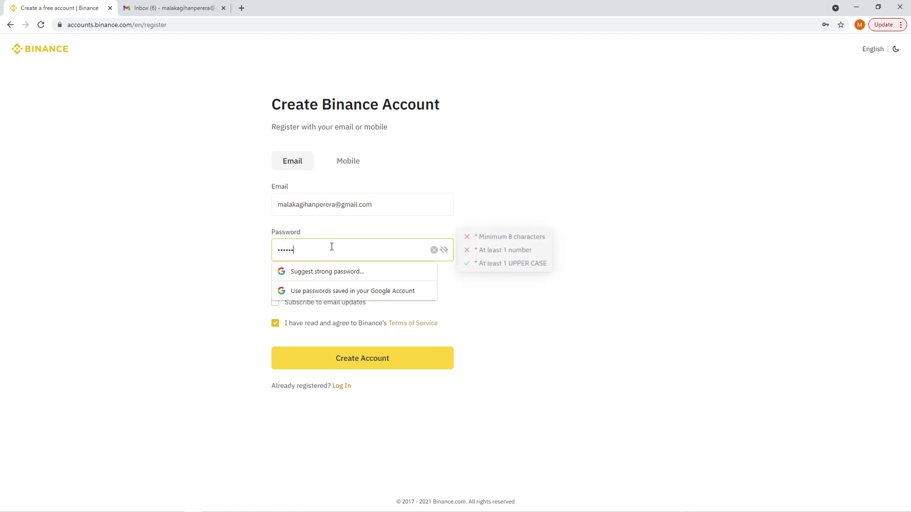
key("ctrl+a")
key("BackSpace")
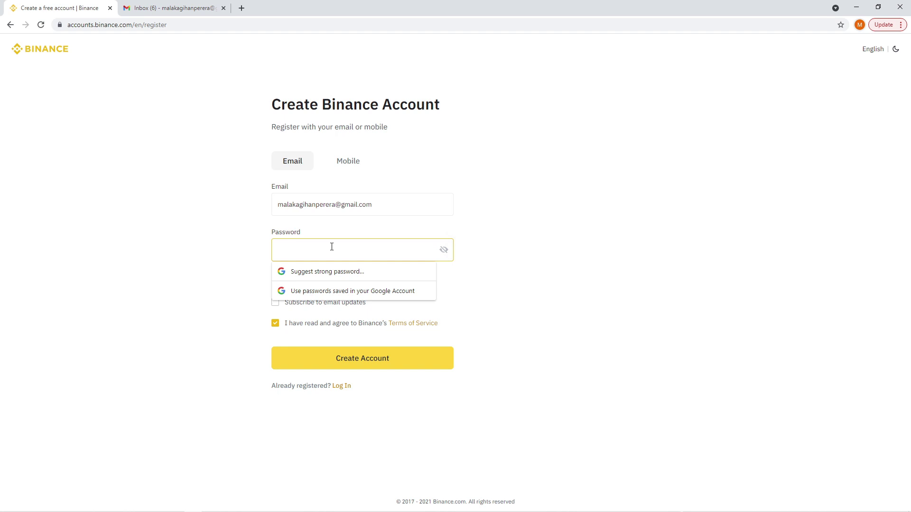
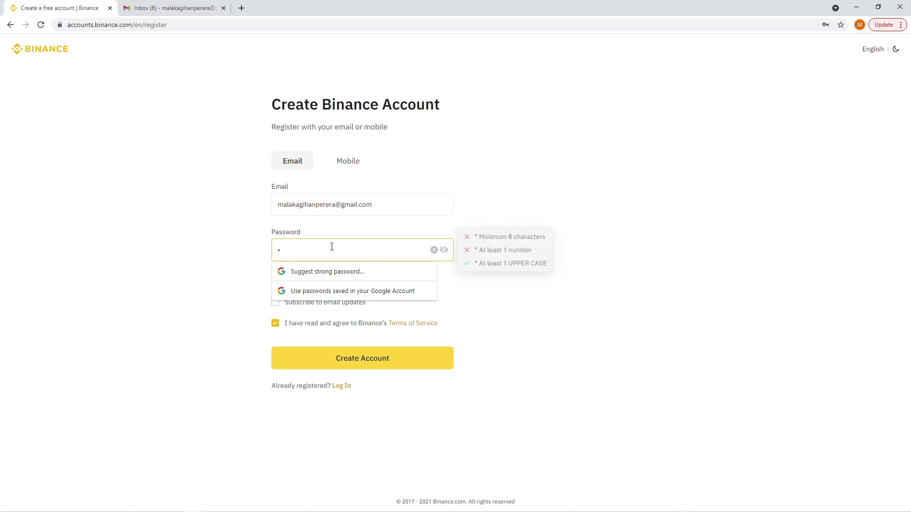
Tick 'Subscribe to email updates' and submit the registration with Create Account
left_click(517, 306)
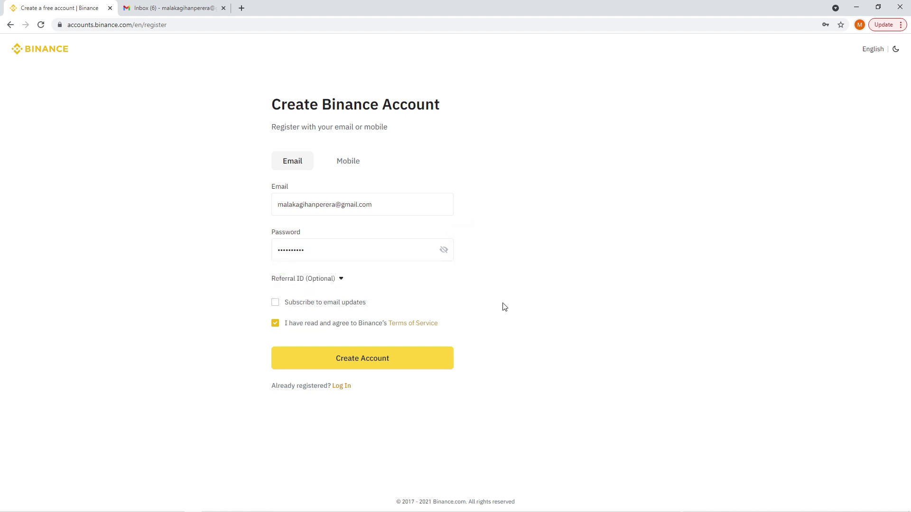
left_click(276, 304)
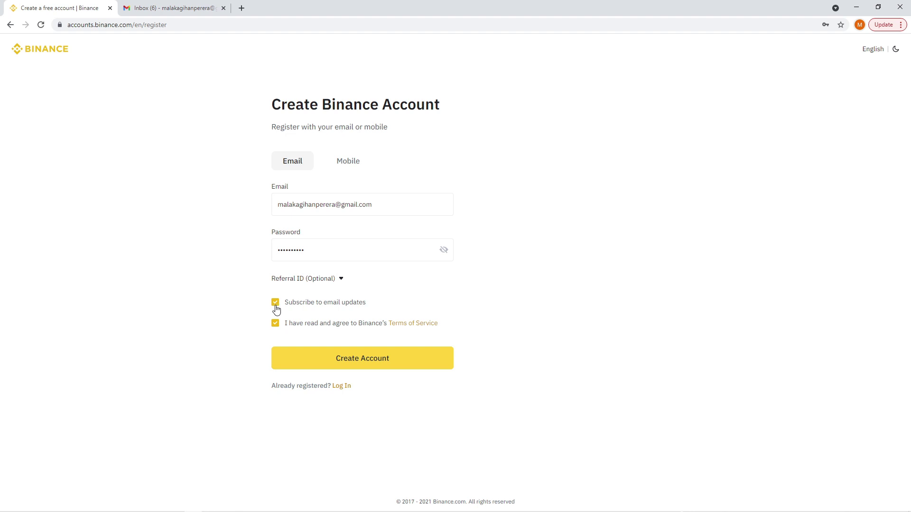
left_click(376, 364)
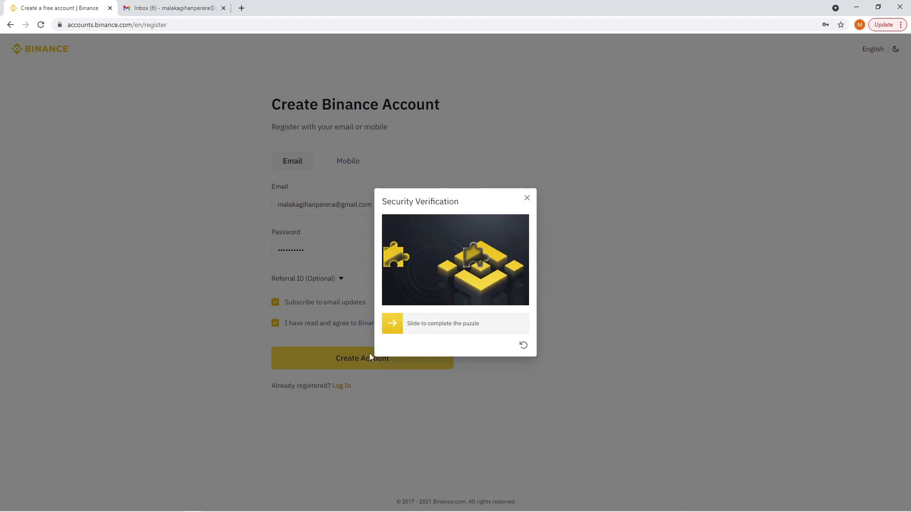
Slide the puzzle piece into its gap and dismiss Chrome's Save password offer
left_click_drag(392, 323, 480, 324)
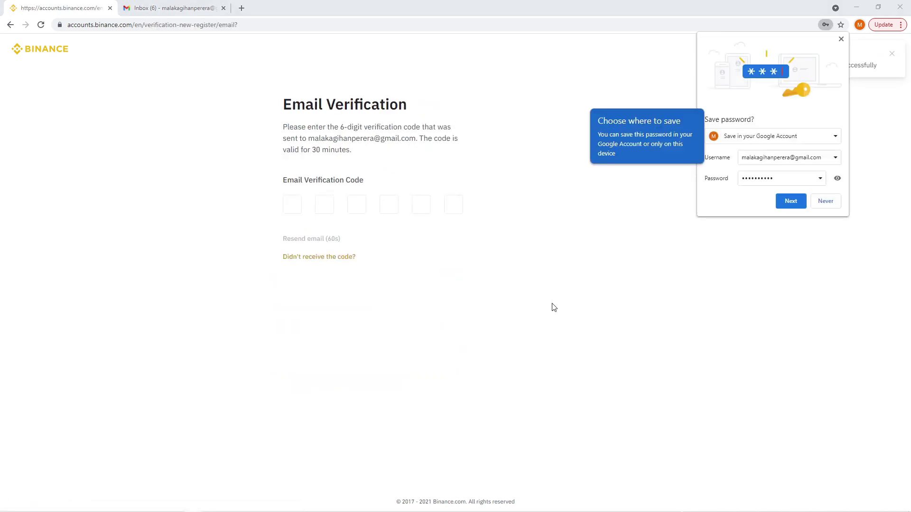
left_click(837, 42)
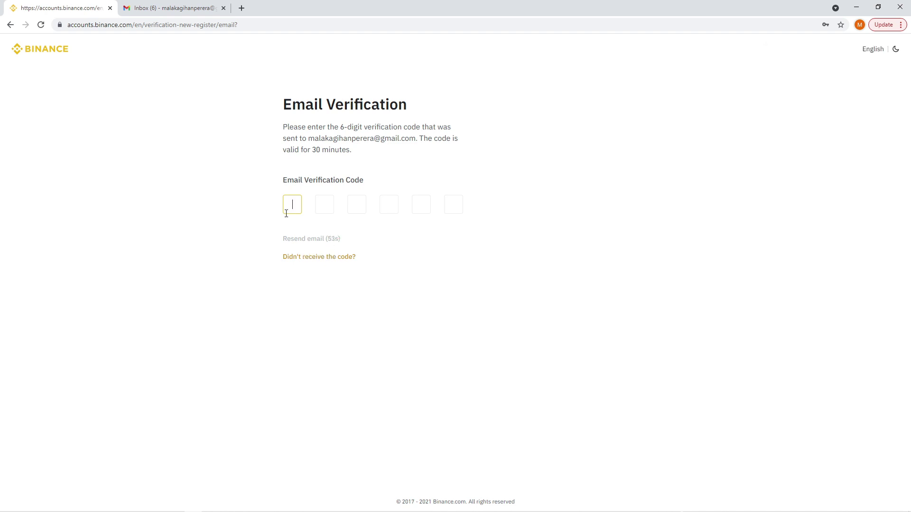
Read the activation code in Binance's 'Confirm Your Registration' email in Gmail, then return to Binance
left_click(183, 6)
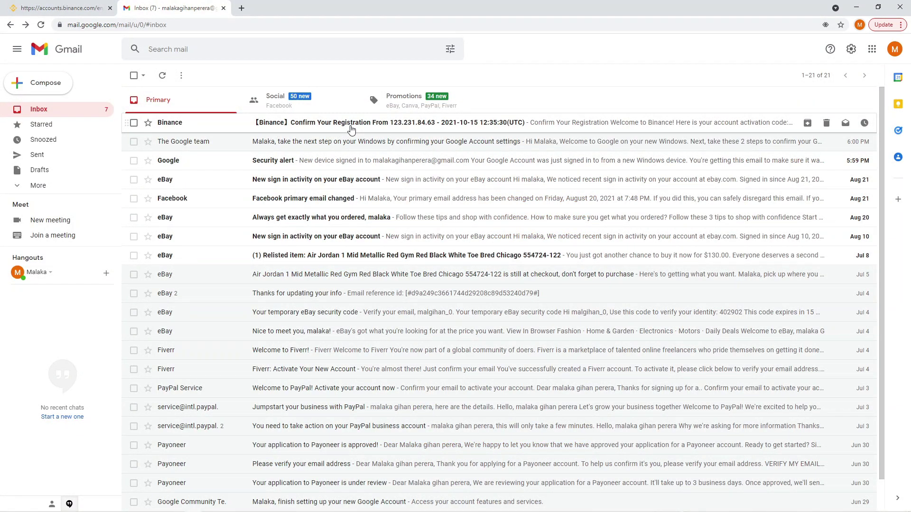
left_click(351, 129)
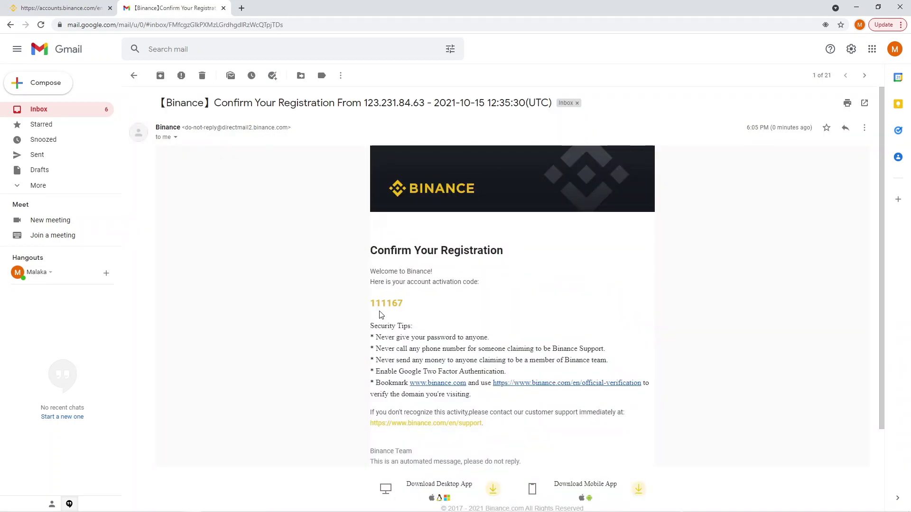
left_click(61, 8)
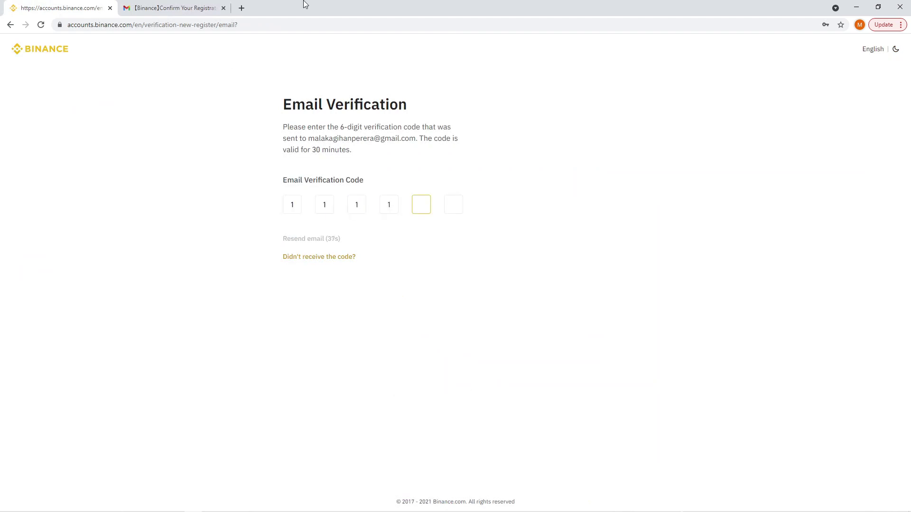
Enter the remaining six-digit email verification code, rechecking it in Gmail, to open Welcome to Binance
left_click(176, 8)
left_click(52, 7)
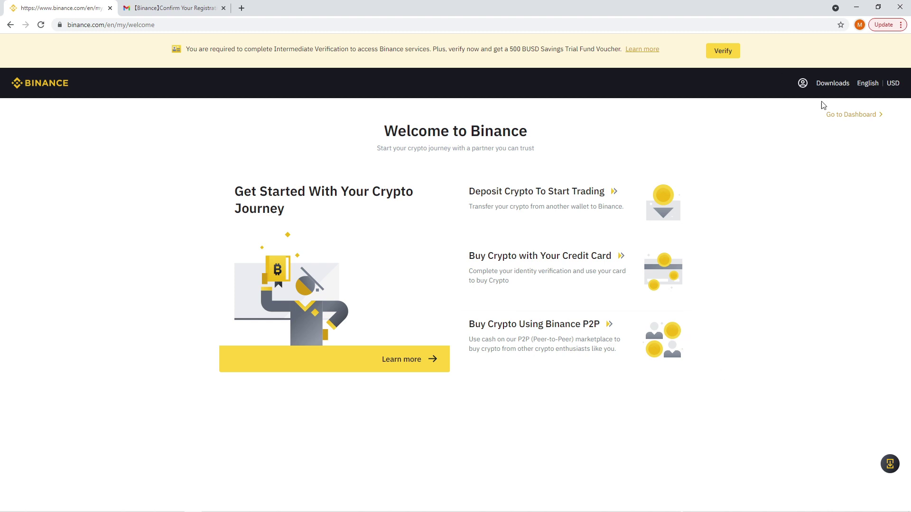
mouse_move(802, 84)
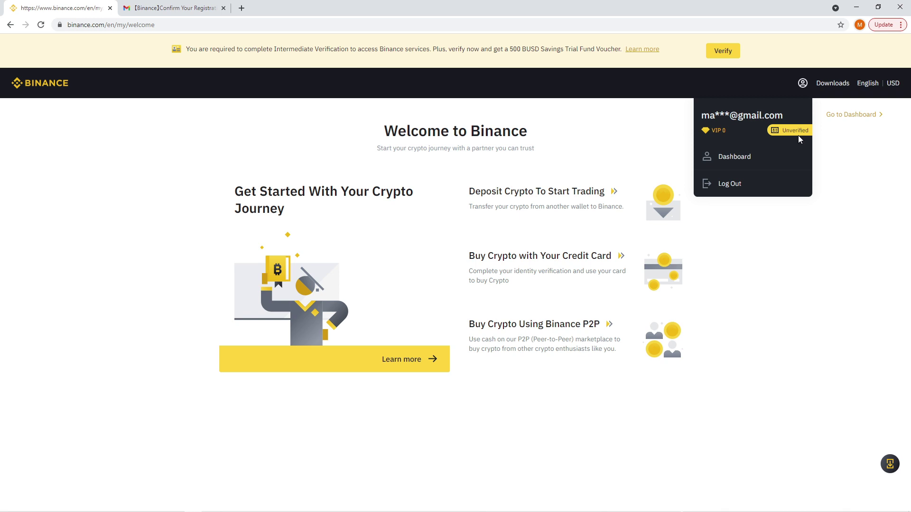
Start identity verification from the Verify banner and begin the Verified level with Start Now
left_click(729, 54)
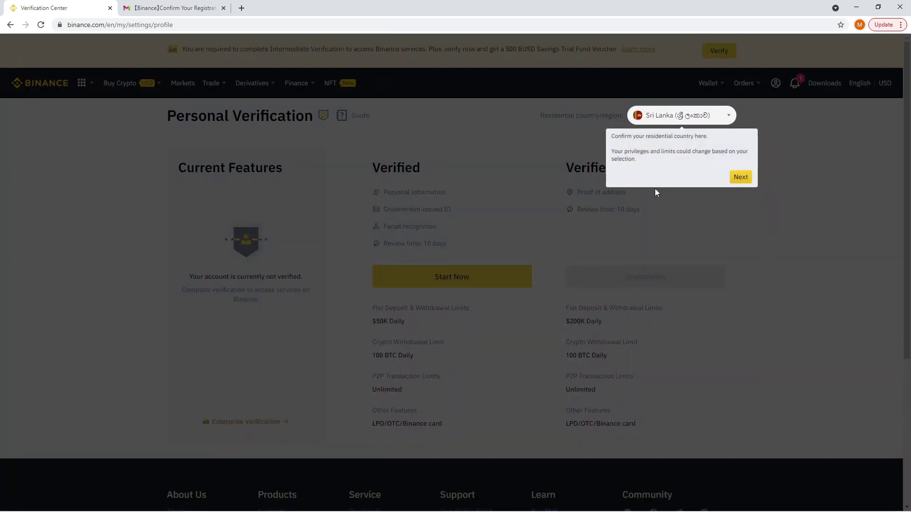
left_click(740, 177)
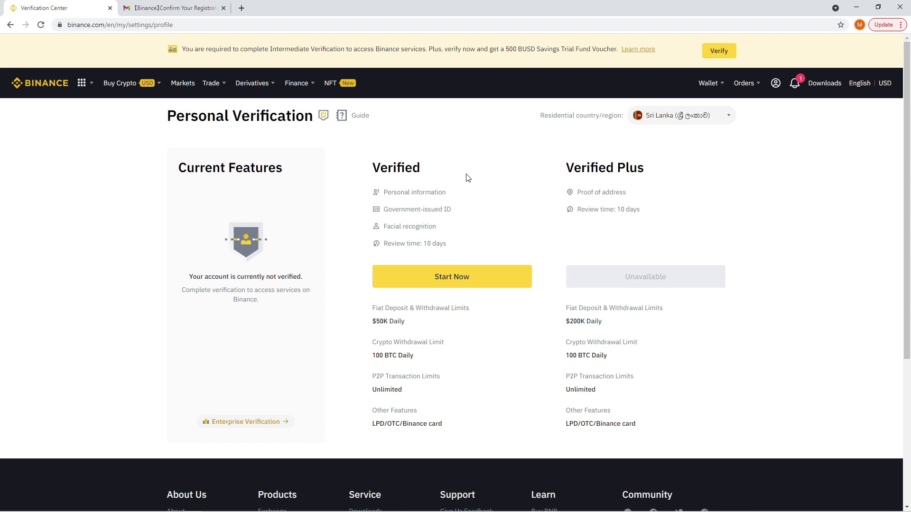
left_click(456, 283)
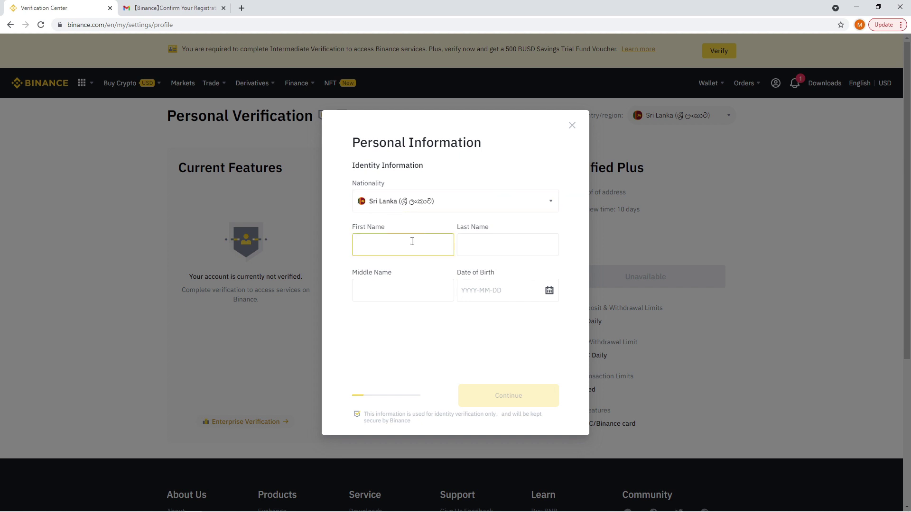
Type the name into the identity form's name fields, including the middle name
type("malaka")
left_click(492, 248)
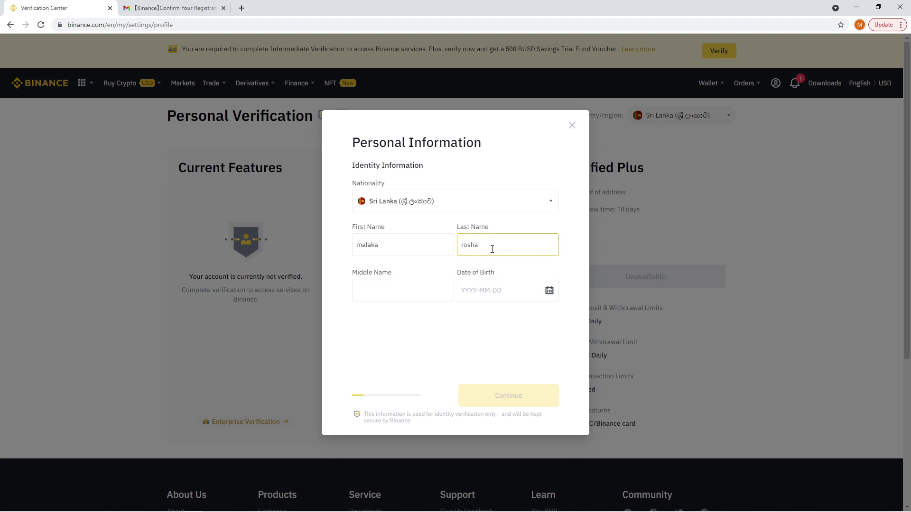
left_click(431, 288)
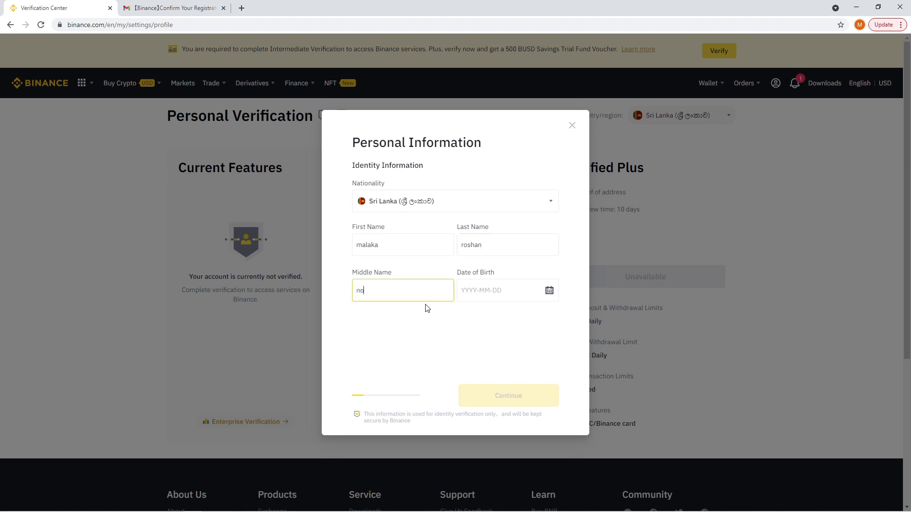
Set Date of Birth to 1990-02-01 in the calendar and continue to the address step
left_click(503, 296)
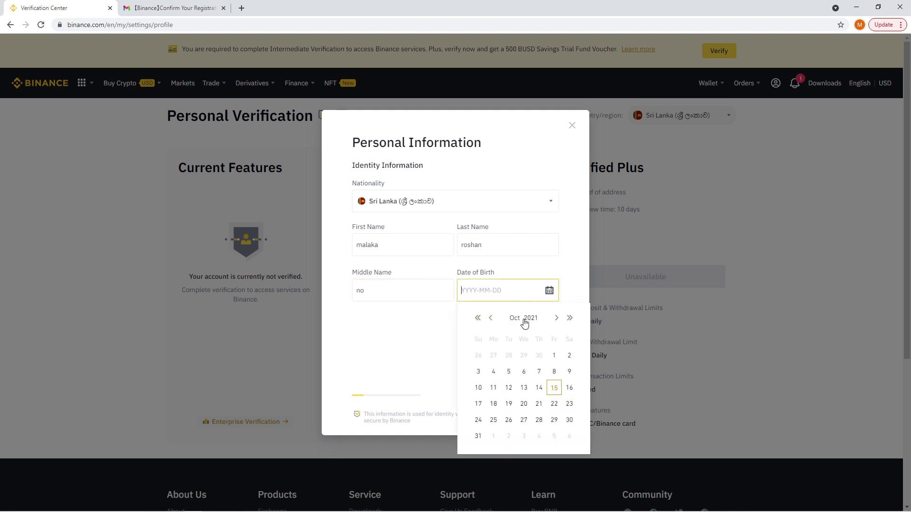
left_click(526, 319)
left_click(478, 319)
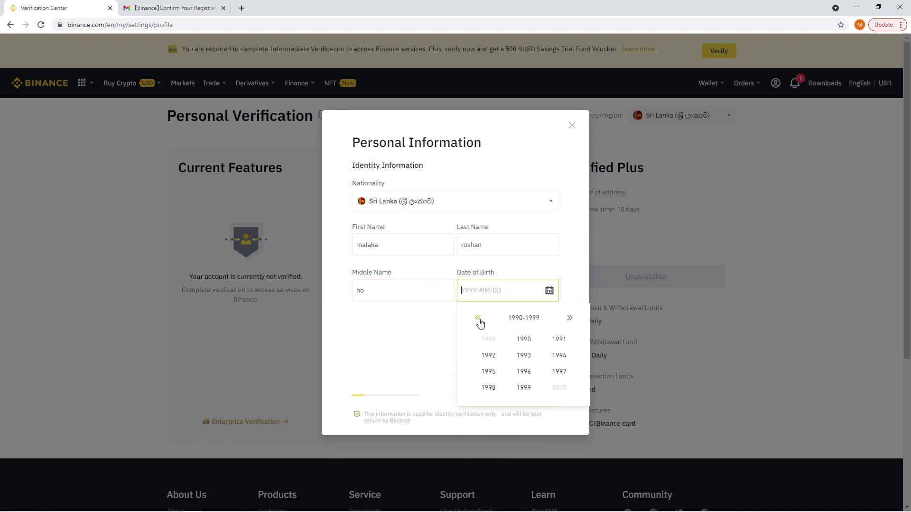
left_click(523, 339)
left_click(527, 347)
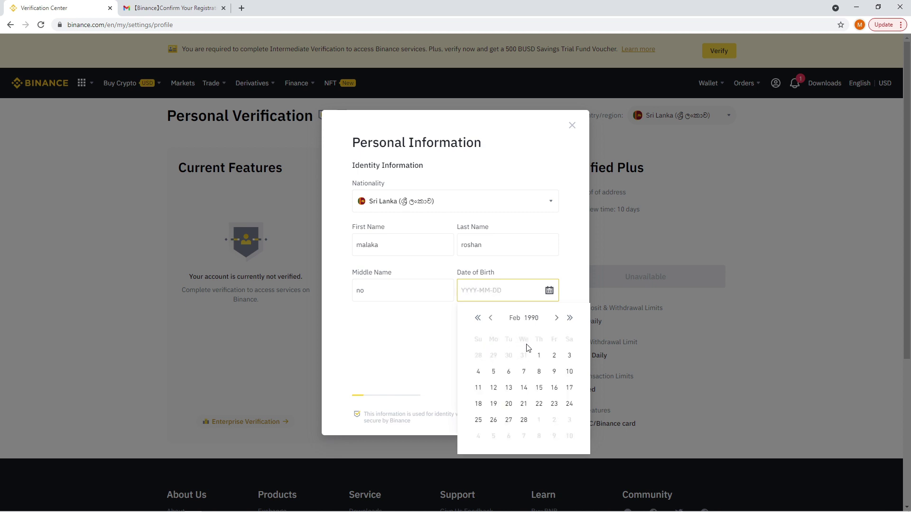
left_click(536, 366)
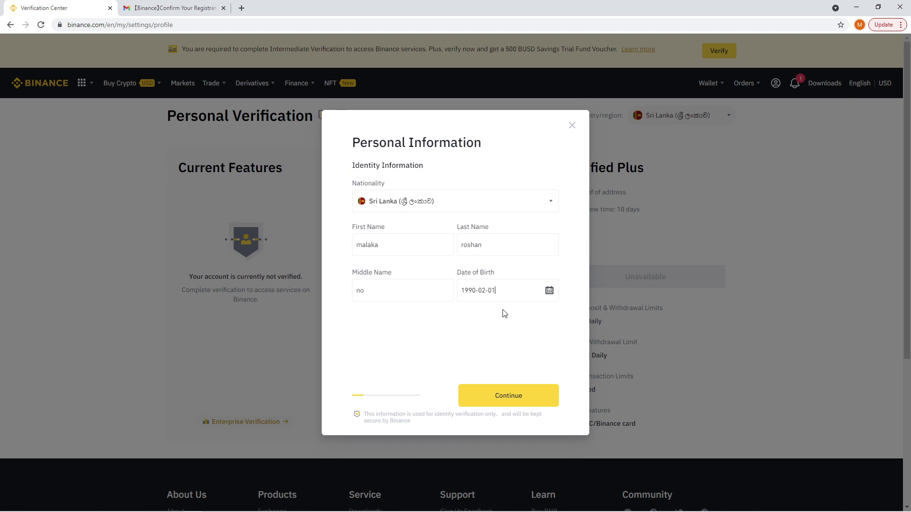
left_click(510, 398)
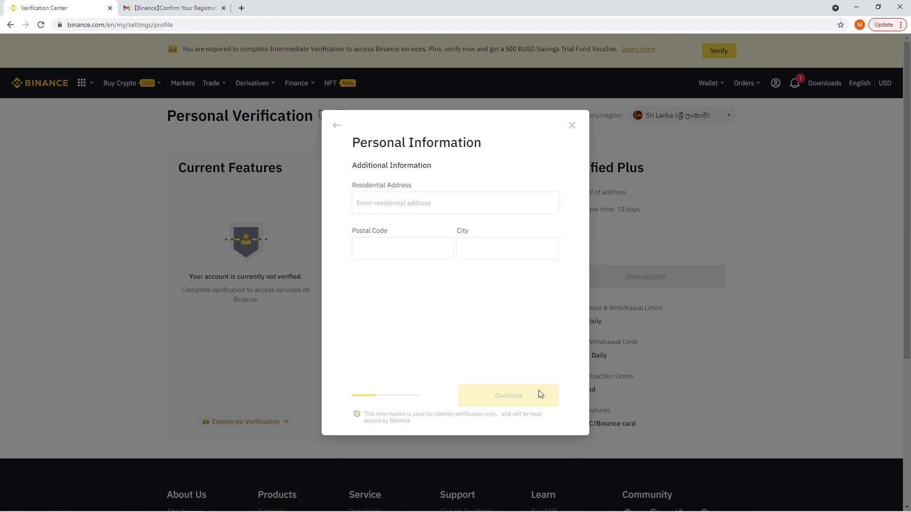
Close the Personal Information form and restart the Verified level verification
left_click(571, 126)
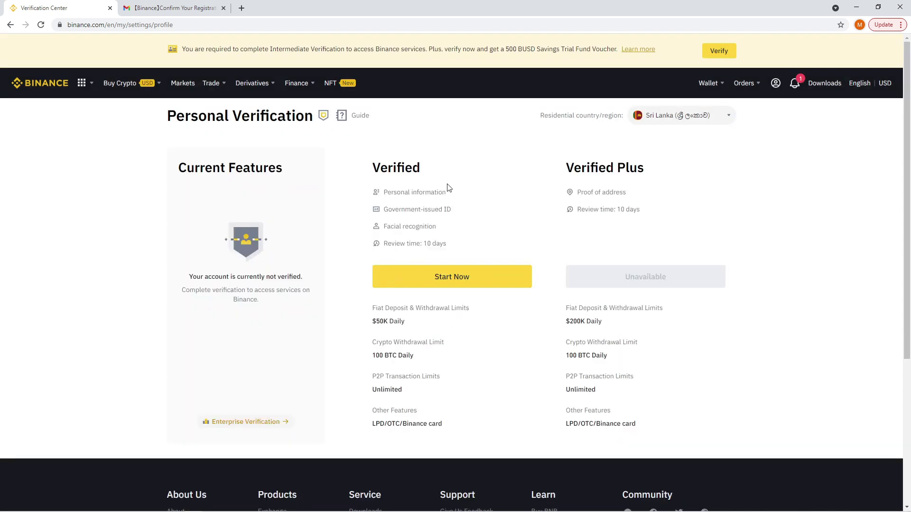
left_click_drag(453, 210, 383, 210)
left_click(494, 223)
left_click(479, 285)
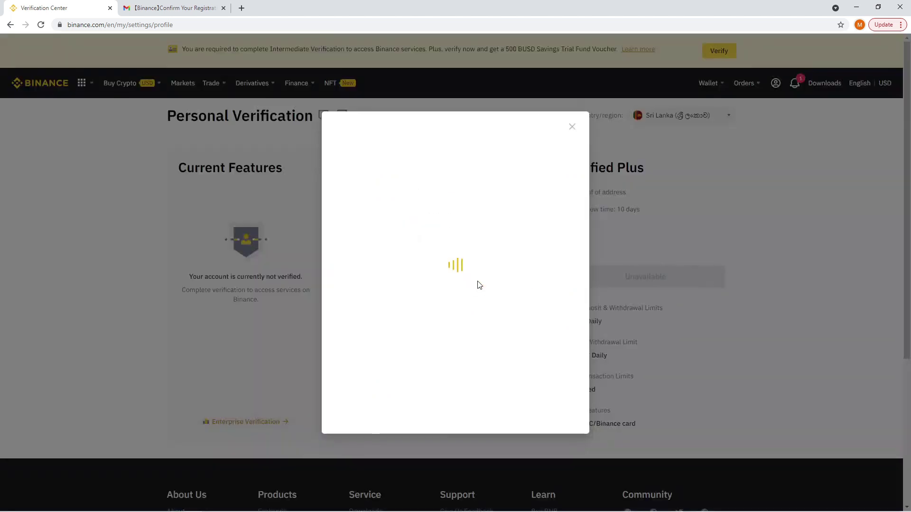
Fill in the first, last and middle name fields again
type("fdasx")
left_click(502, 244)
type("dasdc")
left_click(446, 296)
type("sdcx")
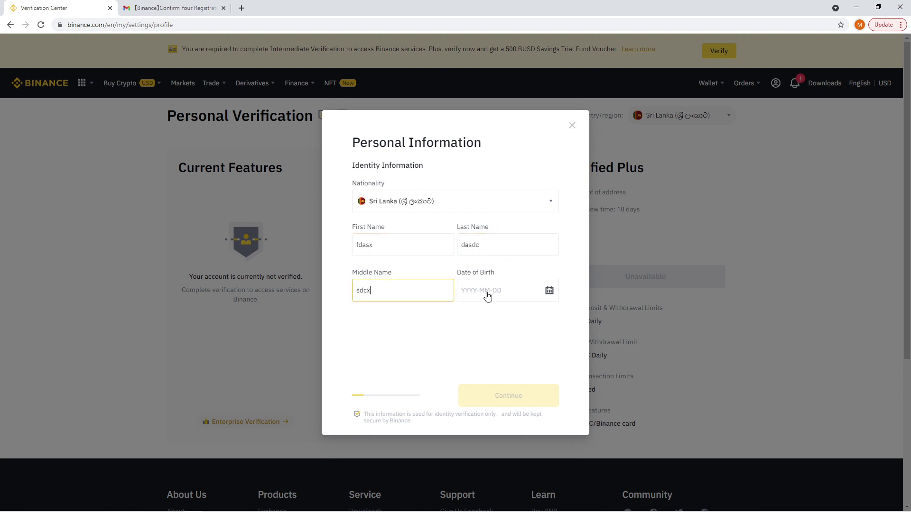
left_click(486, 295)
left_click(491, 321)
left_click(491, 321)
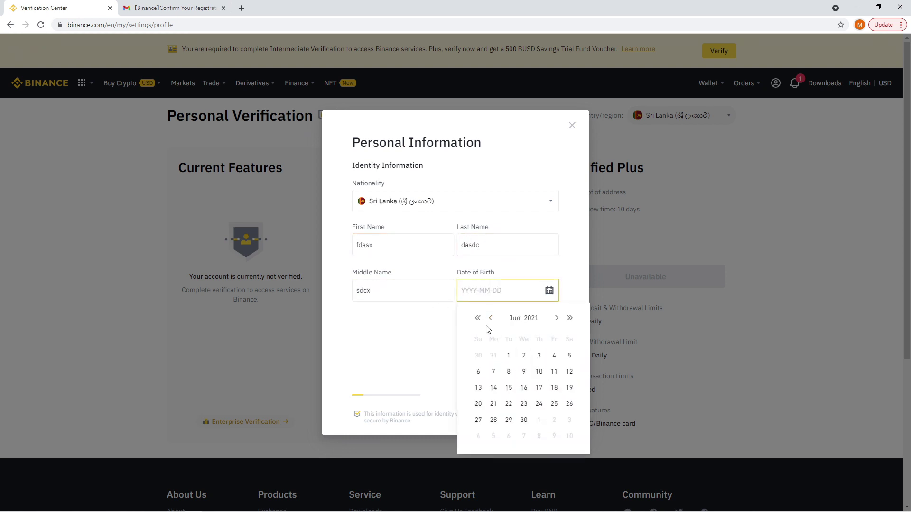
left_click(477, 317)
left_click(478, 318)
left_click(478, 318)
left_click(477, 317)
left_click(478, 318)
left_click(508, 356)
left_click(528, 319)
left_click(477, 319)
left_click(478, 319)
left_click(478, 319)
left_click(477, 319)
left_click(524, 356)
left_click(523, 355)
left_click(555, 355)
left_click(534, 386)
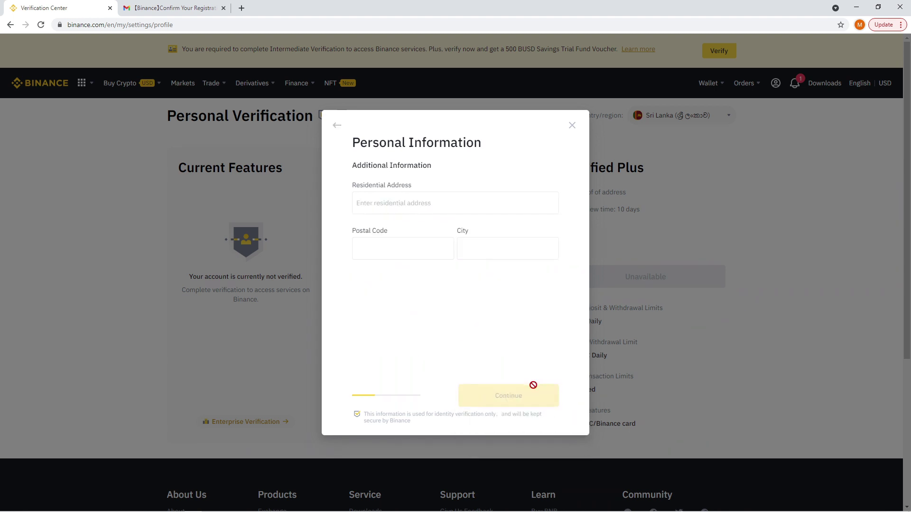
Enter a residential address, postal code 8030 and city galle, then submit the address details
left_click(414, 198)
type("dassfdc")
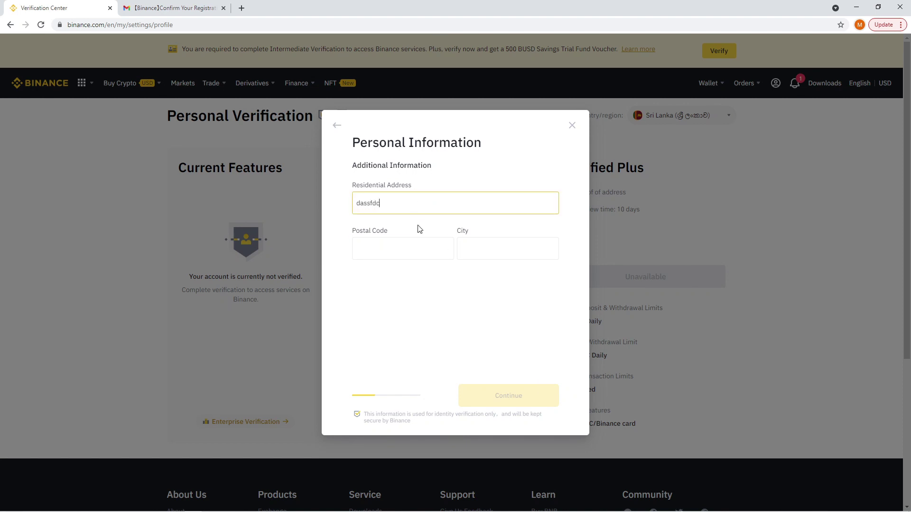
left_click(423, 247)
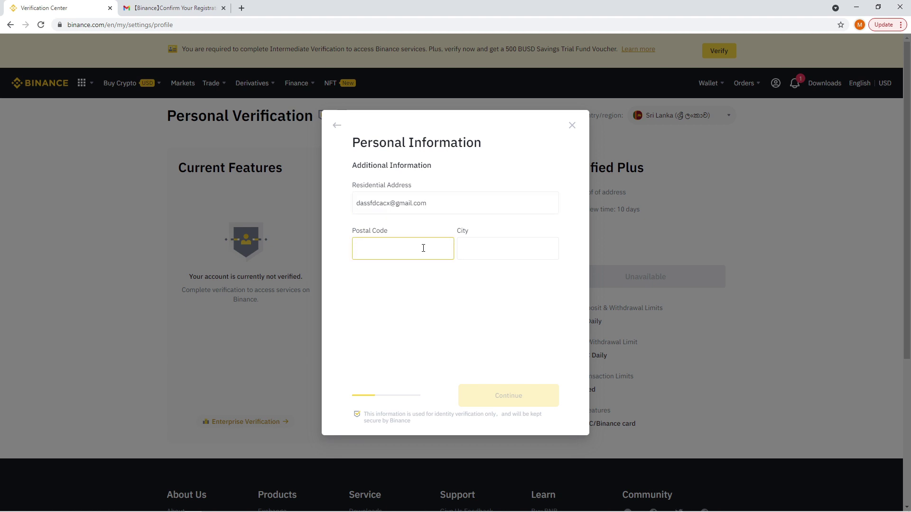
type("80300")
left_click(526, 251)
type("galle")
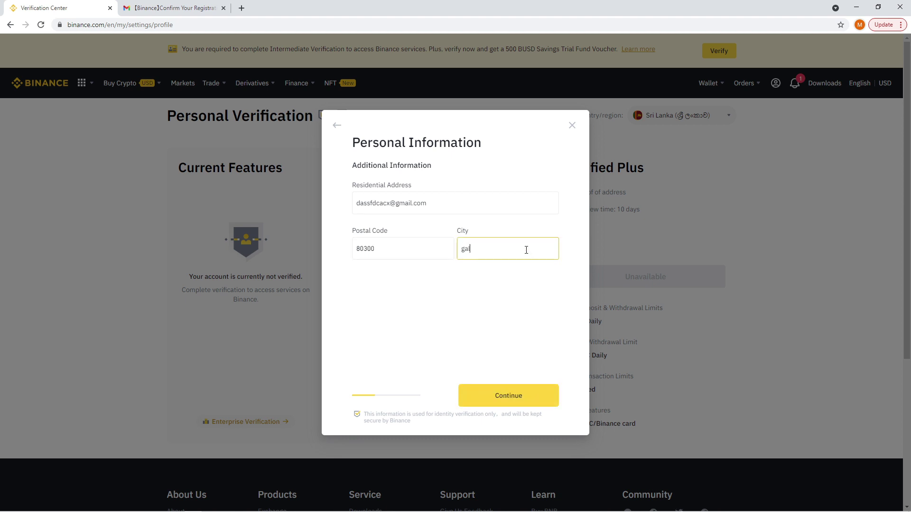
left_click(521, 386)
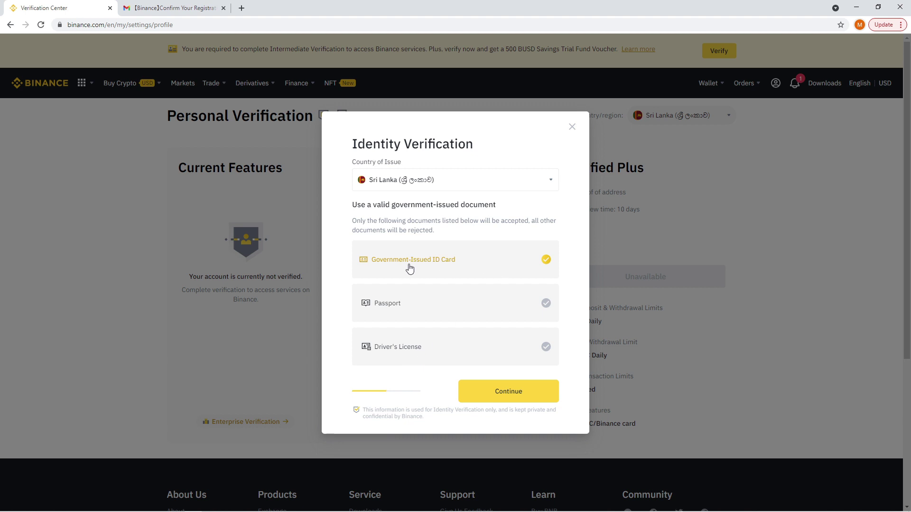
Continue with Government-Issued ID Card to the photo upload step, then close the verification dialog
left_click(505, 397)
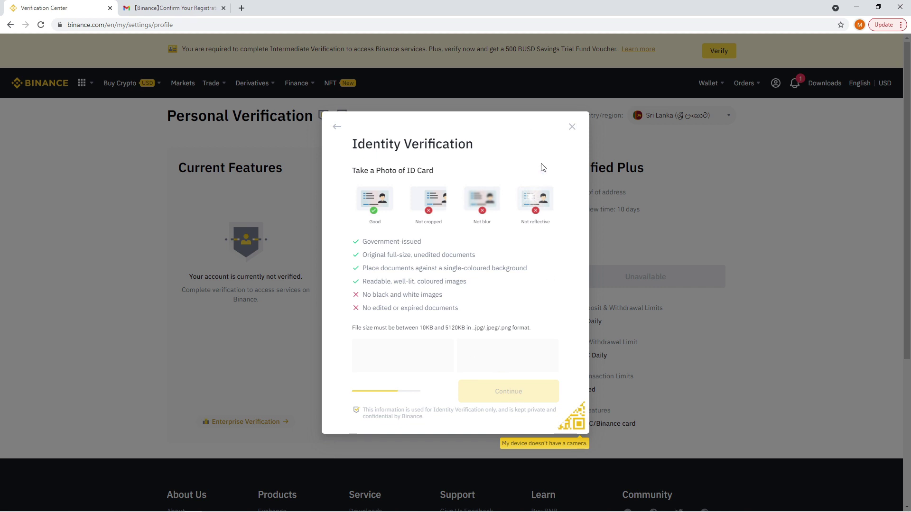
left_click(602, 271)
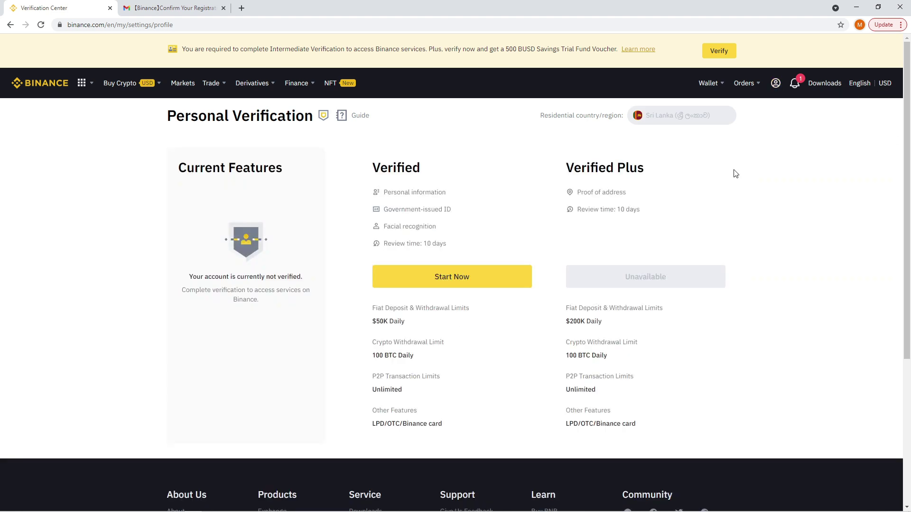
left_click_drag(456, 251, 386, 243)
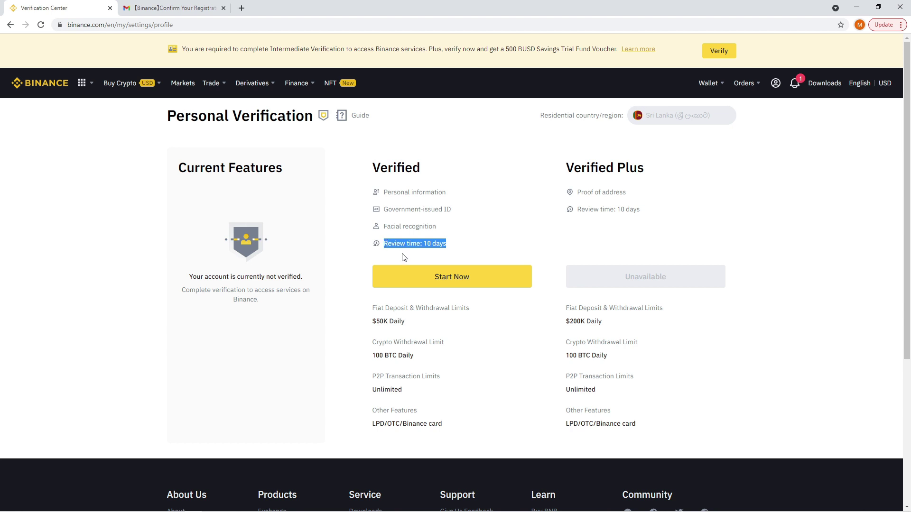
left_click(404, 258)
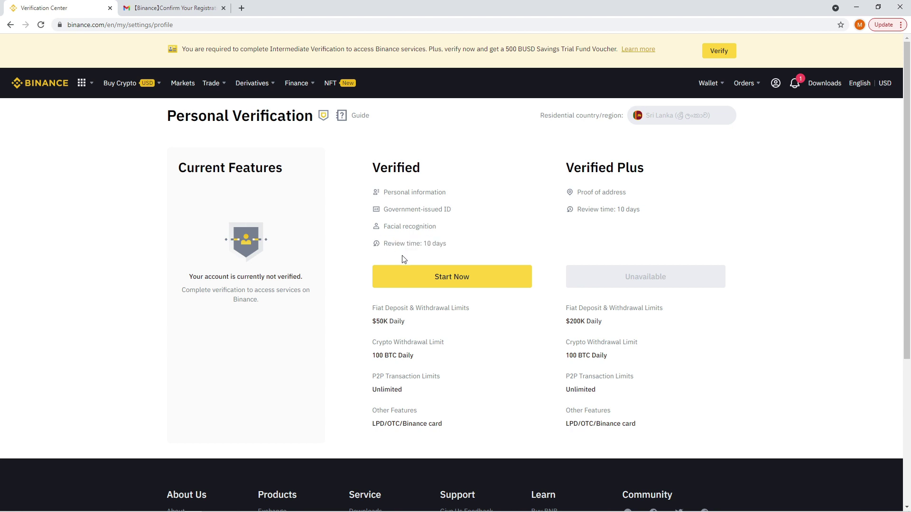